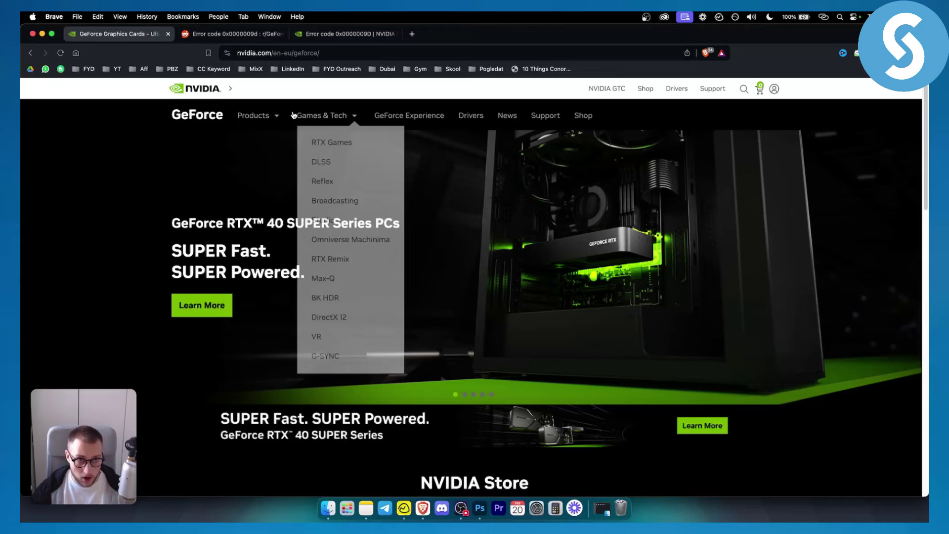
Switch to the Reddit tab showing the 'Error code 0x0000009d' GeForce NOW thread
{"action": "left_click", "coordinate": [224, 34]}
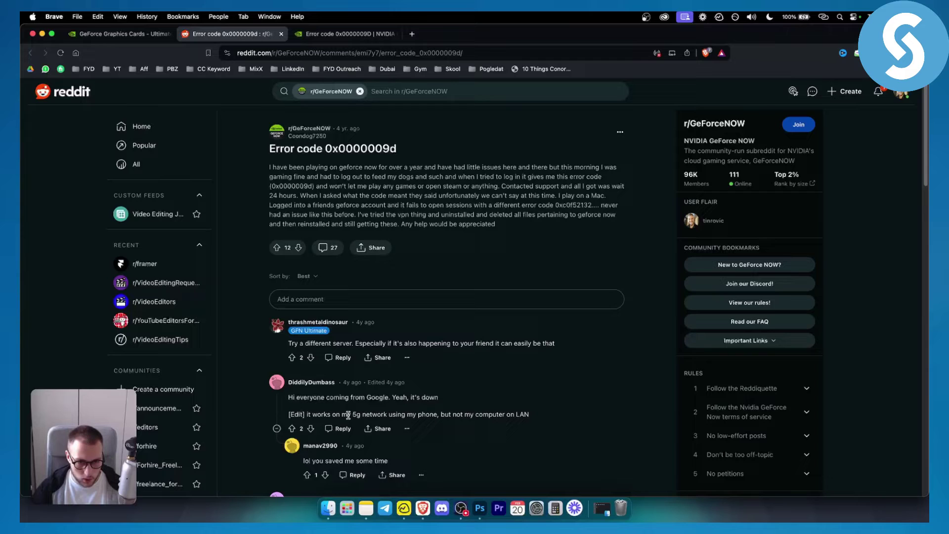
Highlight the 5G network and try-a-different-server comments, then switch to the GeForce forum thread
{"action": "left_click_drag", "start_coordinate": [355, 415], "coordinate": [525, 416]}
{"action": "left_click", "coordinate": [528, 415]}
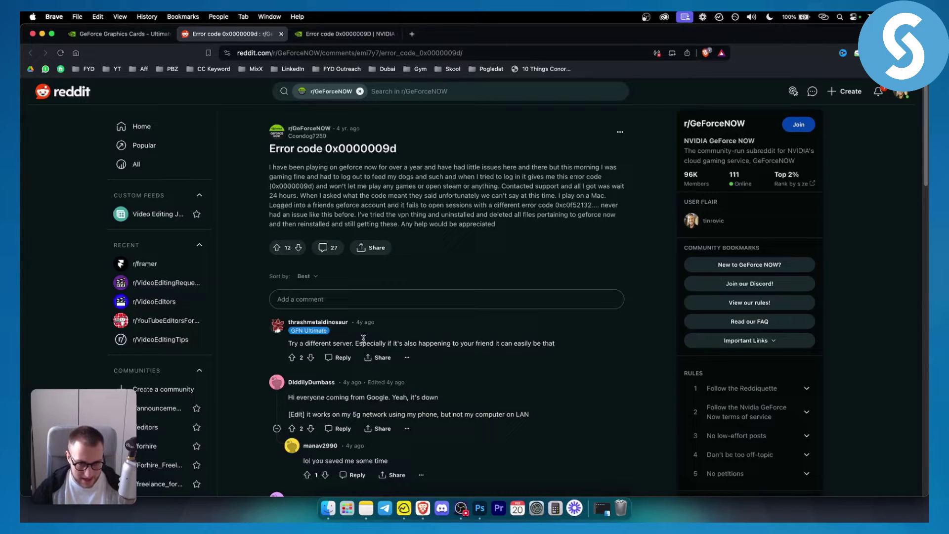
{"action": "left_click_drag", "start_coordinate": [286, 347], "coordinate": [490, 343]}
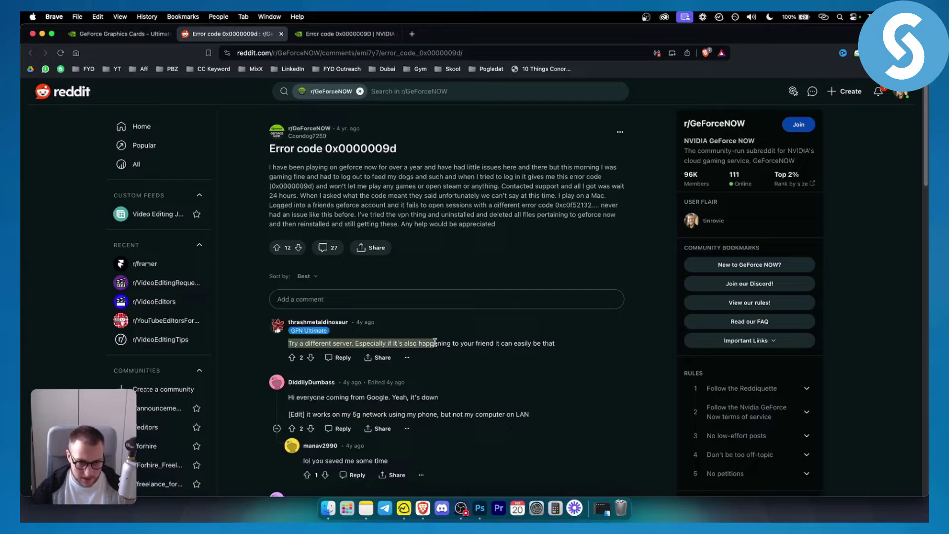
{"action": "left_click_drag", "start_coordinate": [490, 342], "coordinate": [555, 347]}
{"action": "left_click", "coordinate": [555, 347]}
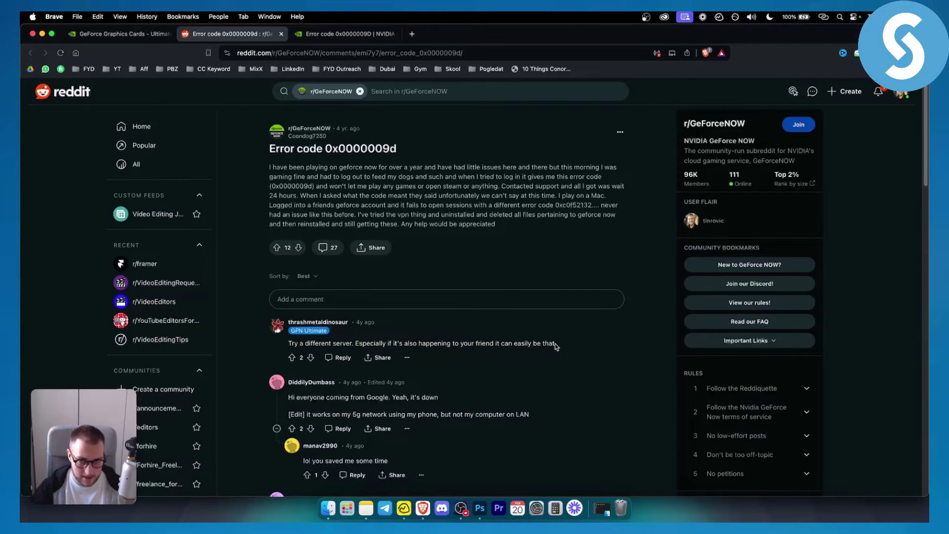
{"action": "scroll", "coordinate": [556, 344], "scroll_direction": "down", "scroll_amount": 2}
{"action": "scroll", "coordinate": [556, 344], "scroll_direction": "down", "scroll_amount": 2}
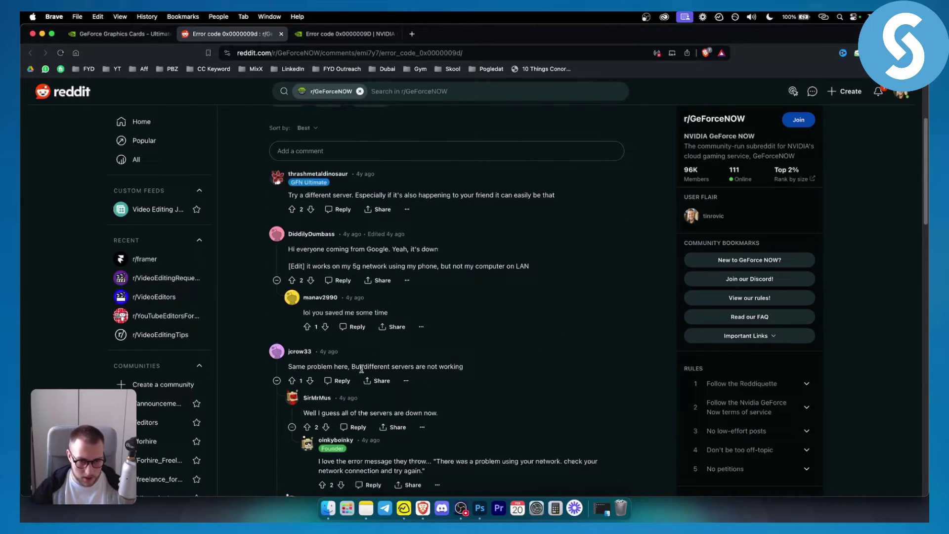
{"action": "scroll", "coordinate": [494, 366], "scroll_direction": "down", "scroll_amount": 4}
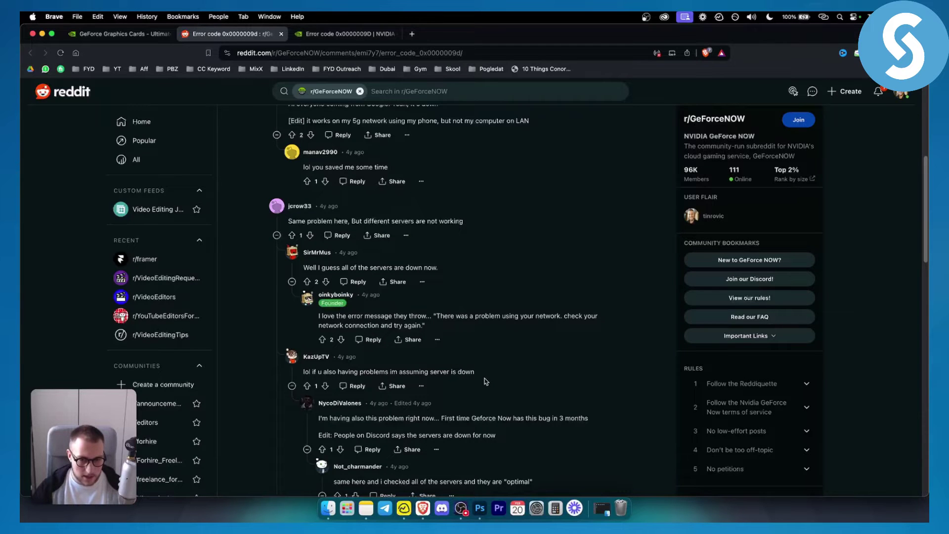
{"action": "scroll", "coordinate": [486, 382], "scroll_direction": "up", "scroll_amount": 3}
{"action": "scroll", "coordinate": [488, 379], "scroll_direction": "up", "scroll_amount": 5}
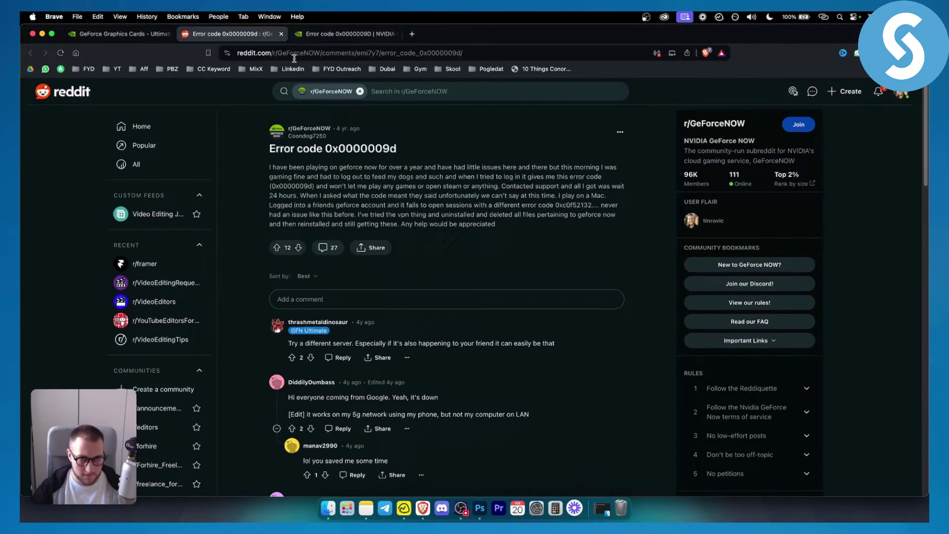
{"action": "left_click", "coordinate": [343, 34]}
{"action": "scroll", "coordinate": [417, 261], "scroll_direction": "down", "scroll_amount": 2}
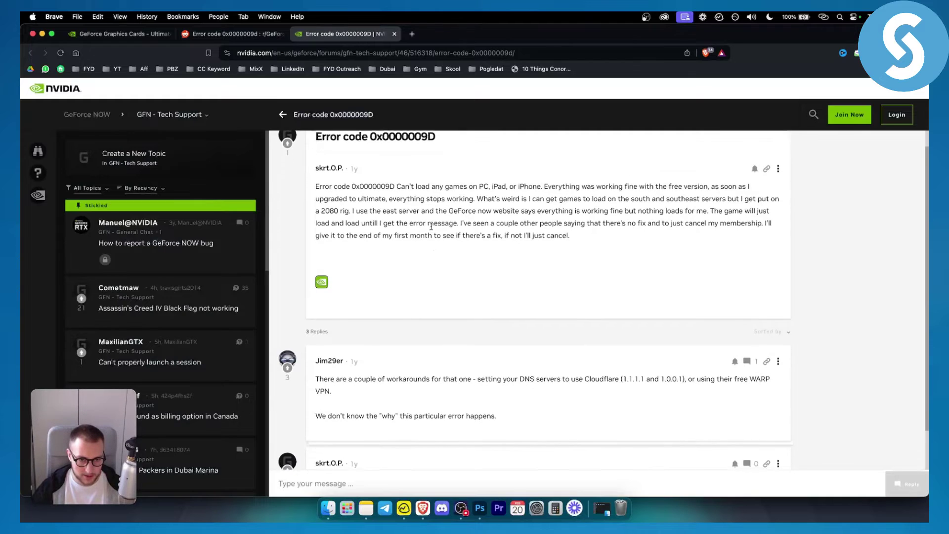
{"action": "scroll", "coordinate": [418, 261], "scroll_direction": "down", "scroll_amount": 2}
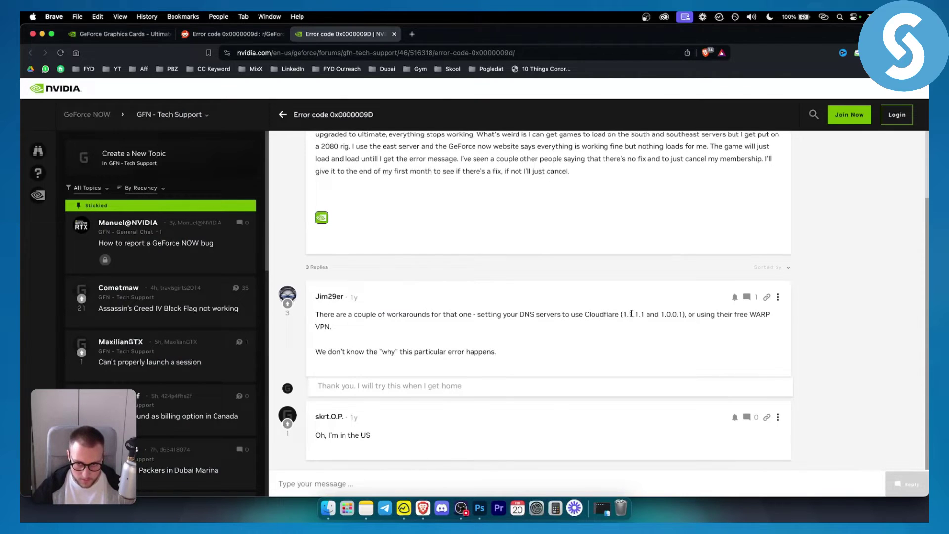
Highlight the Cloudflare DNS addresses, then start and discard a reply to that post
{"action": "left_click_drag", "start_coordinate": [620, 315], "coordinate": [692, 315]}
{"action": "left_click", "coordinate": [747, 297]}
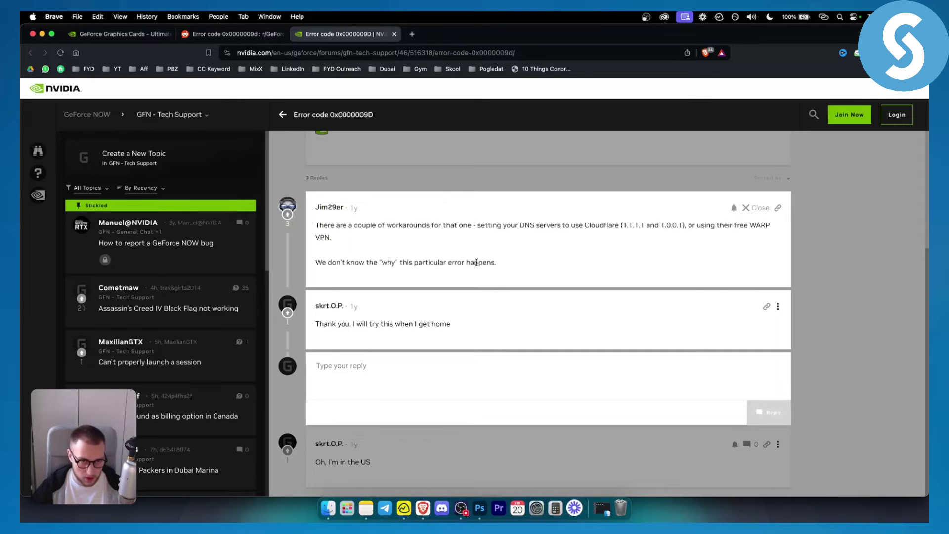
{"action": "left_click", "coordinate": [839, 291]}
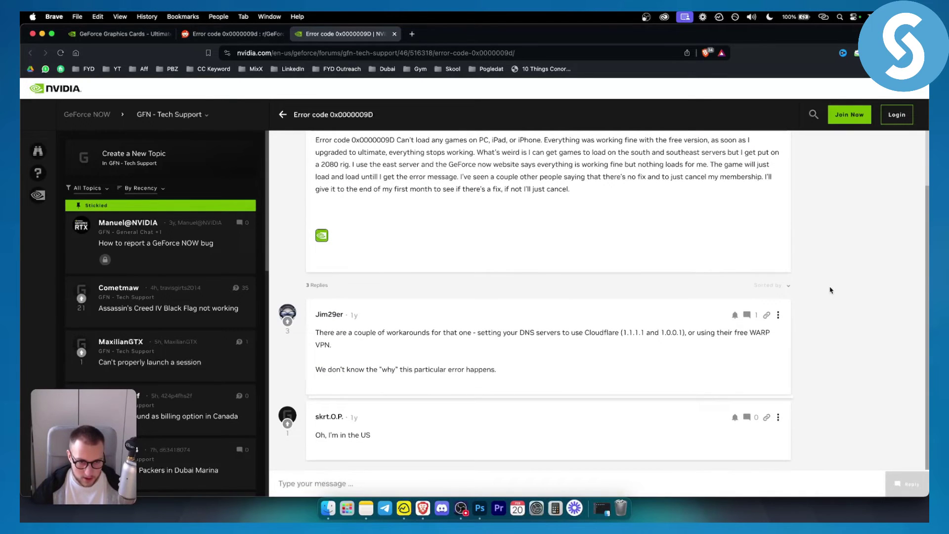
{"action": "scroll", "coordinate": [771, 286], "scroll_direction": "up", "scroll_amount": 2}
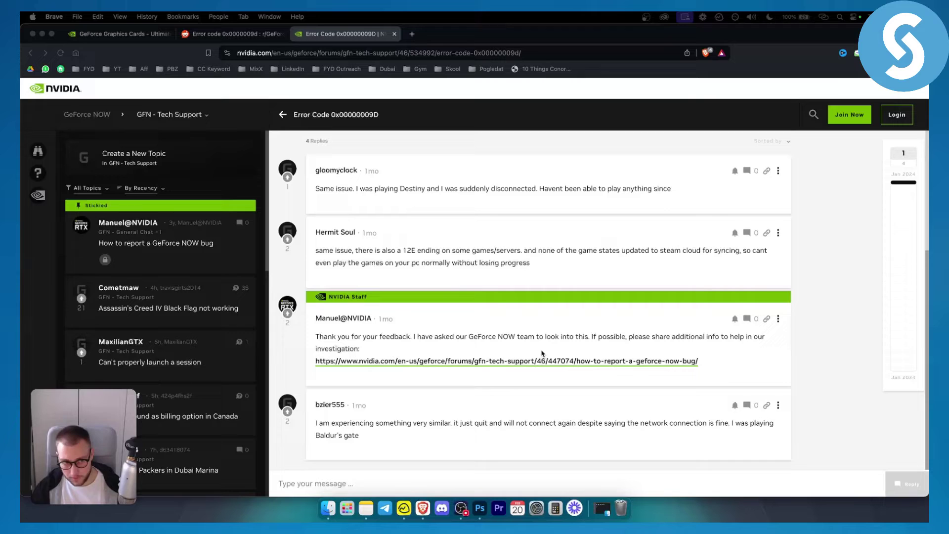
{"action": "scroll", "coordinate": [553, 300], "scroll_direction": "up", "scroll_amount": 3}
{"action": "scroll", "coordinate": [554, 294], "scroll_direction": "up", "scroll_amount": 1}
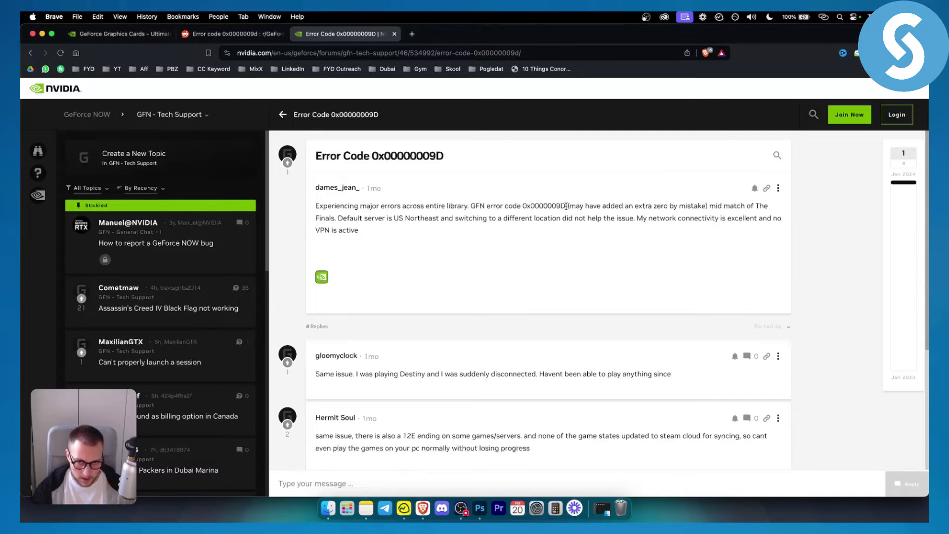
Highlight the error code in the original post, then return to the GFN Tech Support topic list
{"action": "mouse_move", "coordinate": [567, 206]}
{"action": "left_mouse_down"}
{"action": "mouse_move", "coordinate": [525, 206]}
{"action": "mouse_move", "coordinate": [562, 205]}
{"action": "left_mouse_up"}
{"action": "left_click", "coordinate": [565, 205]}
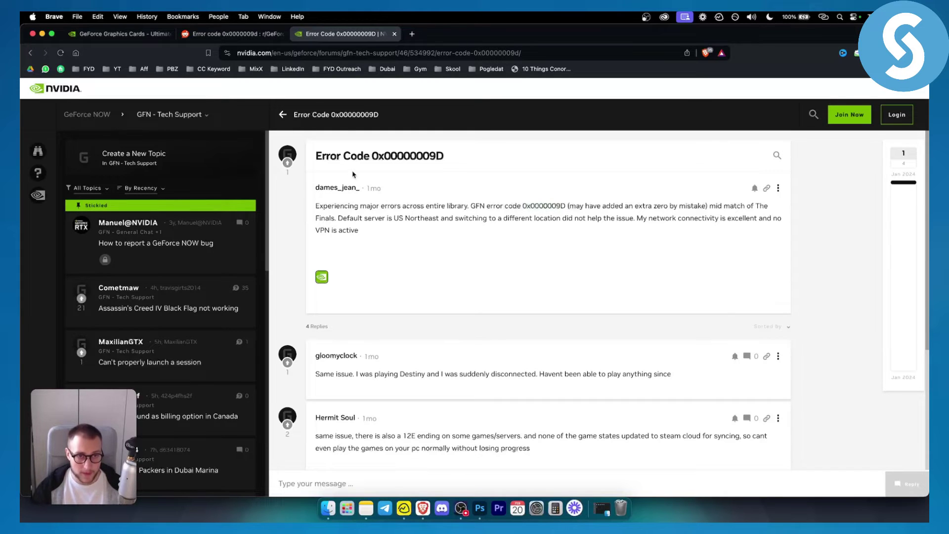
{"action": "left_click", "coordinate": [283, 115]}
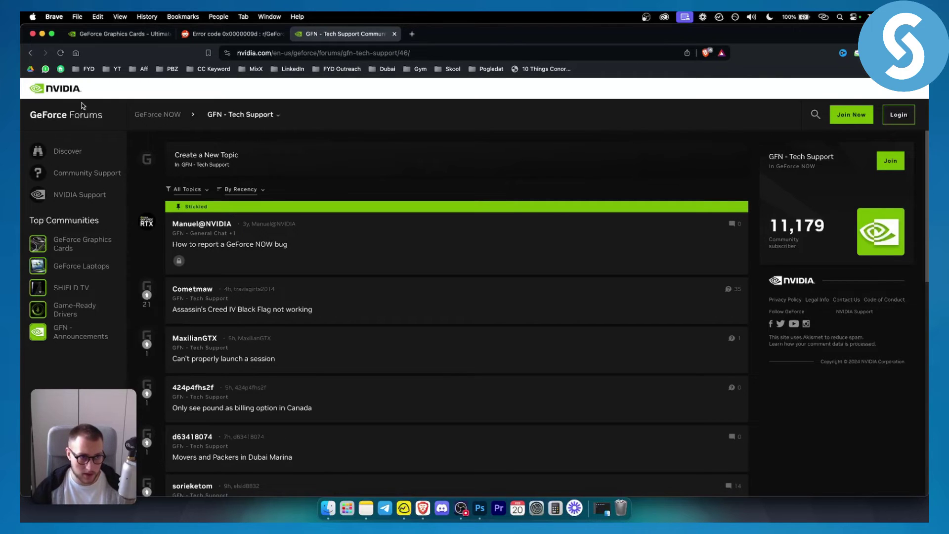
{"action": "scroll", "coordinate": [465, 456], "scroll_direction": "down", "scroll_amount": 8}
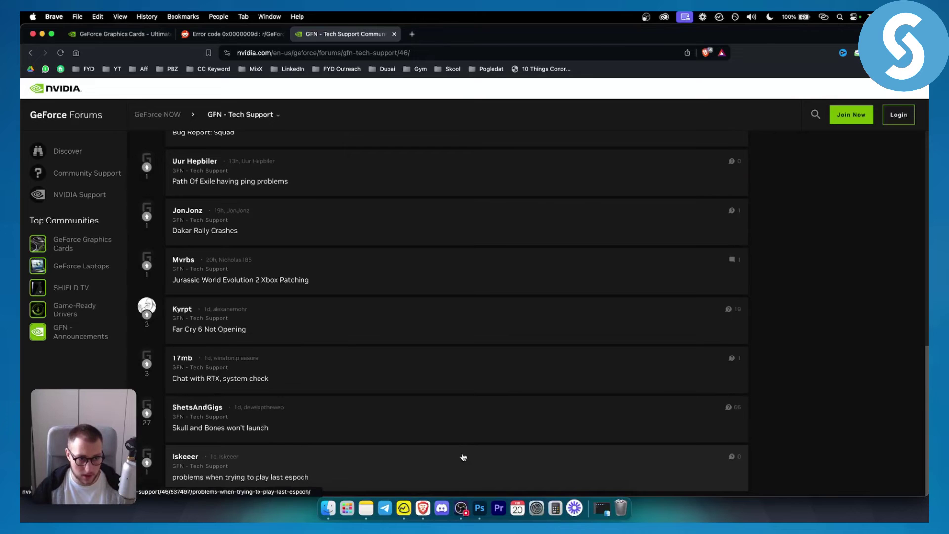
{"action": "scroll", "coordinate": [483, 417], "scroll_direction": "down", "scroll_amount": 2}
{"action": "scroll", "coordinate": [348, 319], "scroll_direction": "up", "scroll_amount": 2}
{"action": "scroll", "coordinate": [333, 319], "scroll_direction": "up", "scroll_amount": 8}
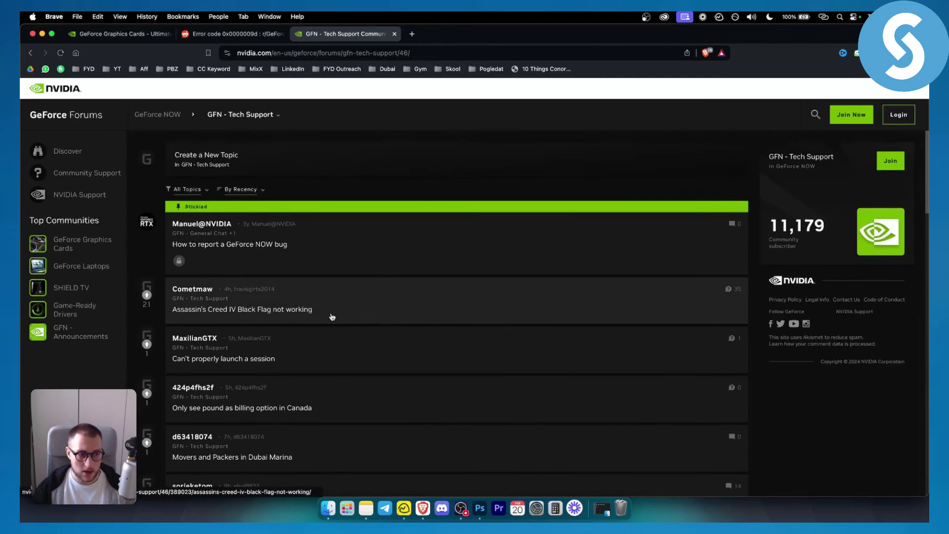